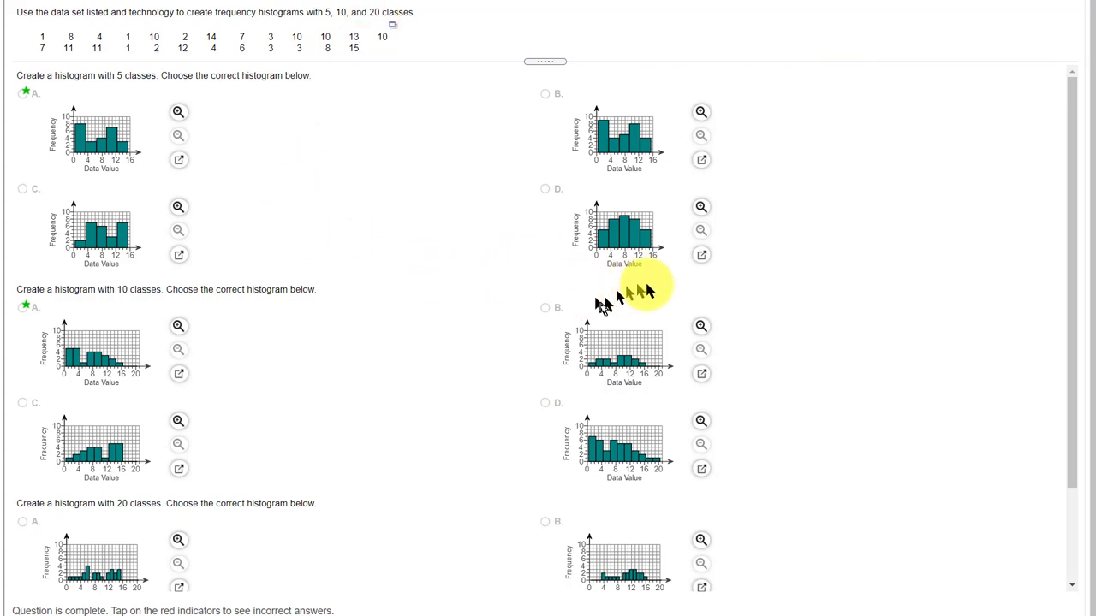
click(179, 159)
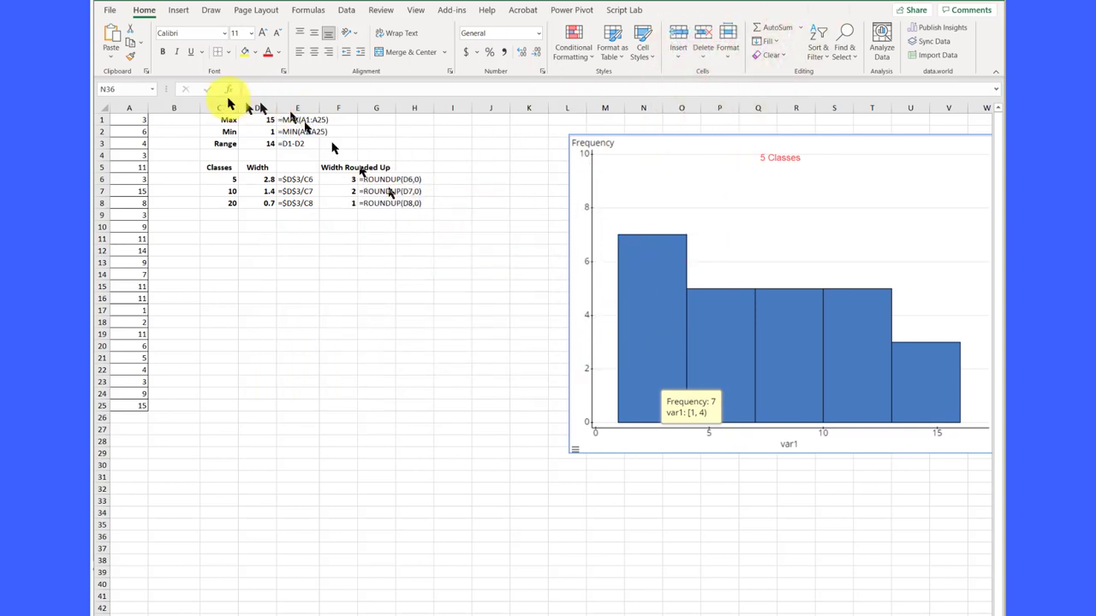
Insert a histogram chart from the data in A1:A25
drag(131, 120, 134, 404)
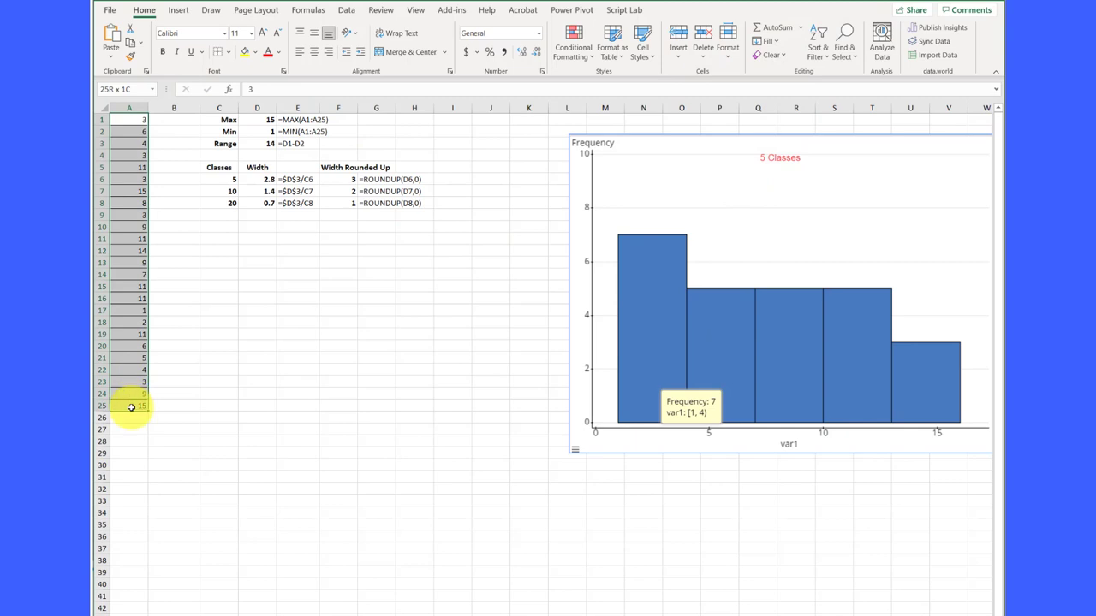
click(181, 10)
click(374, 39)
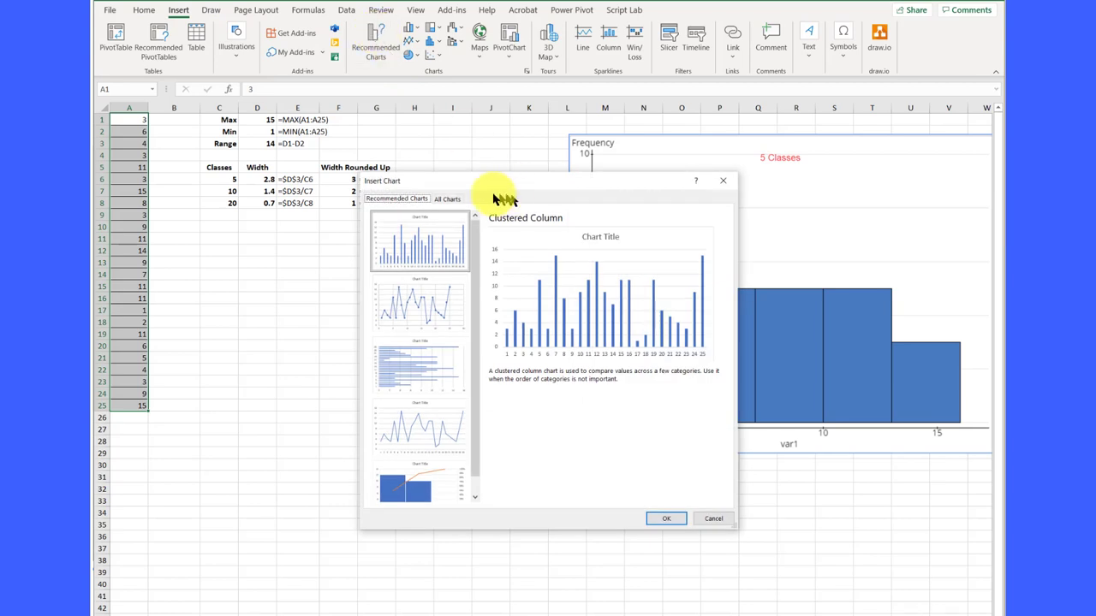
click(449, 199)
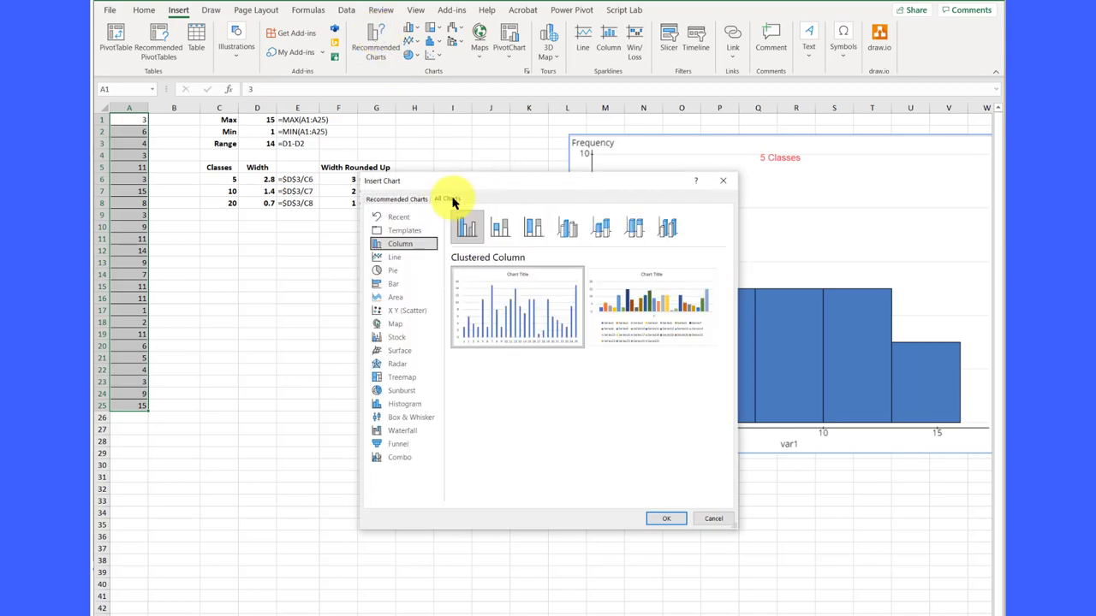
click(411, 403)
mouse_move(565, 276)
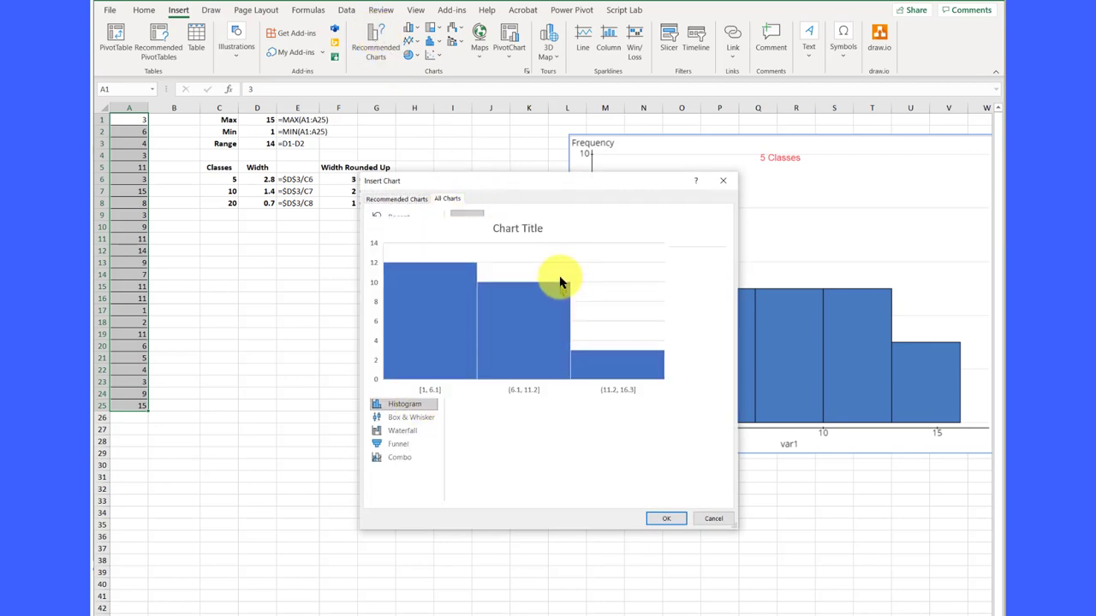
double_click(560, 277)
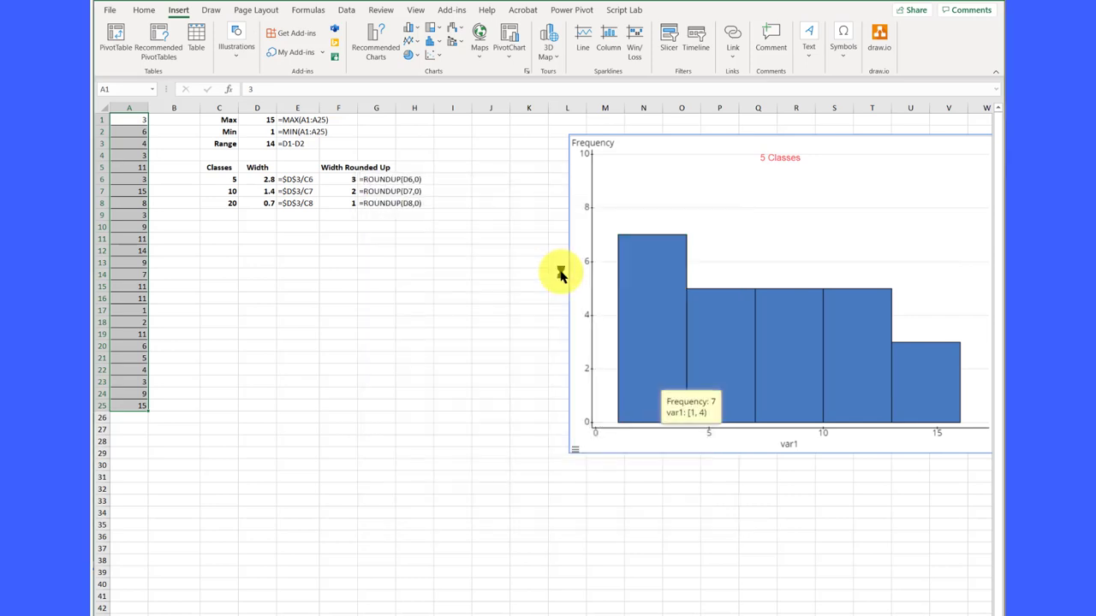
Move the new histogram below the class width table and enlarge it to about row 26
drag(580, 314, 384, 226)
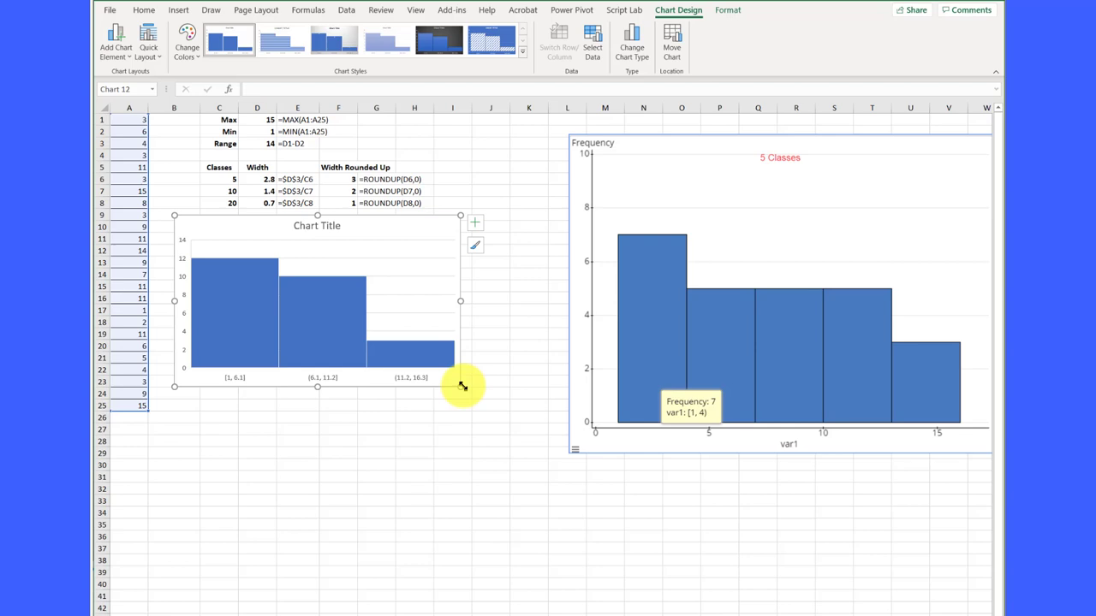
drag(461, 386, 510, 424)
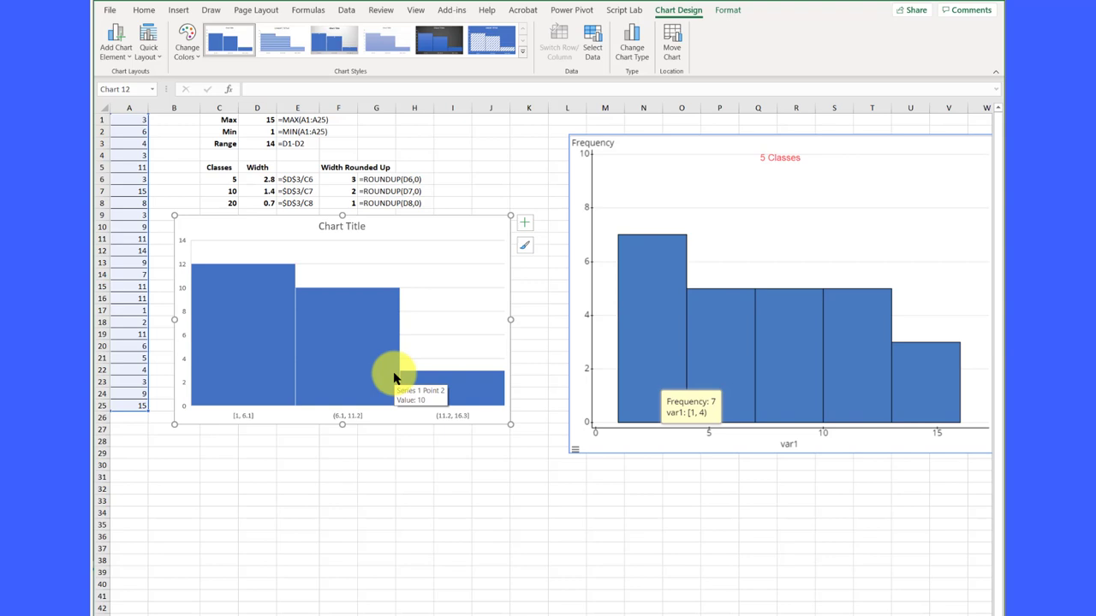
Set the histogram's horizontal axis to use 5 as its number of bins
click(353, 418)
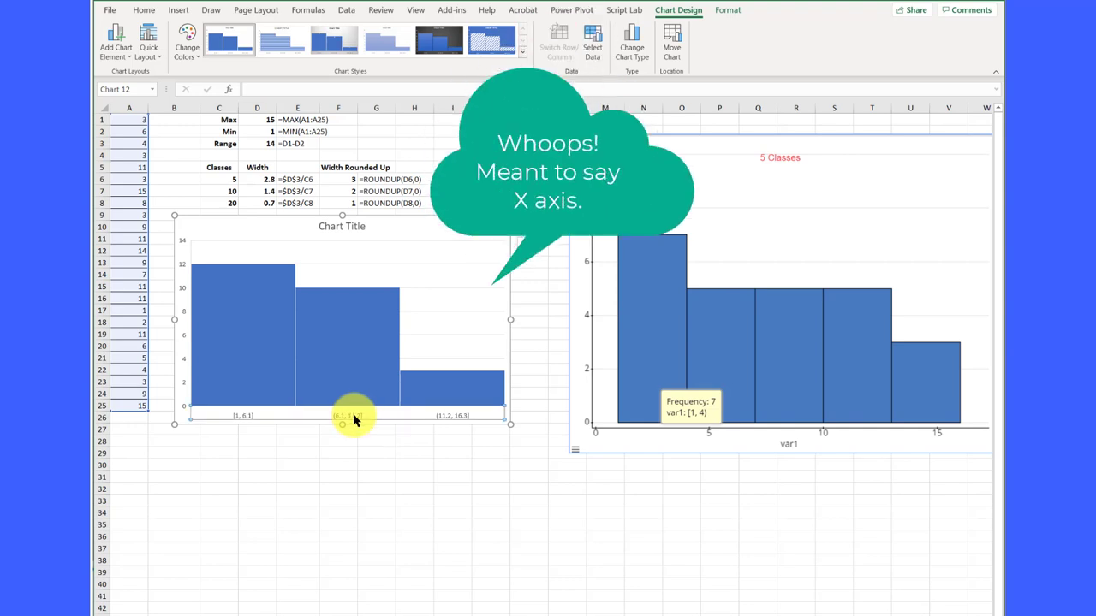
right_click(353, 419)
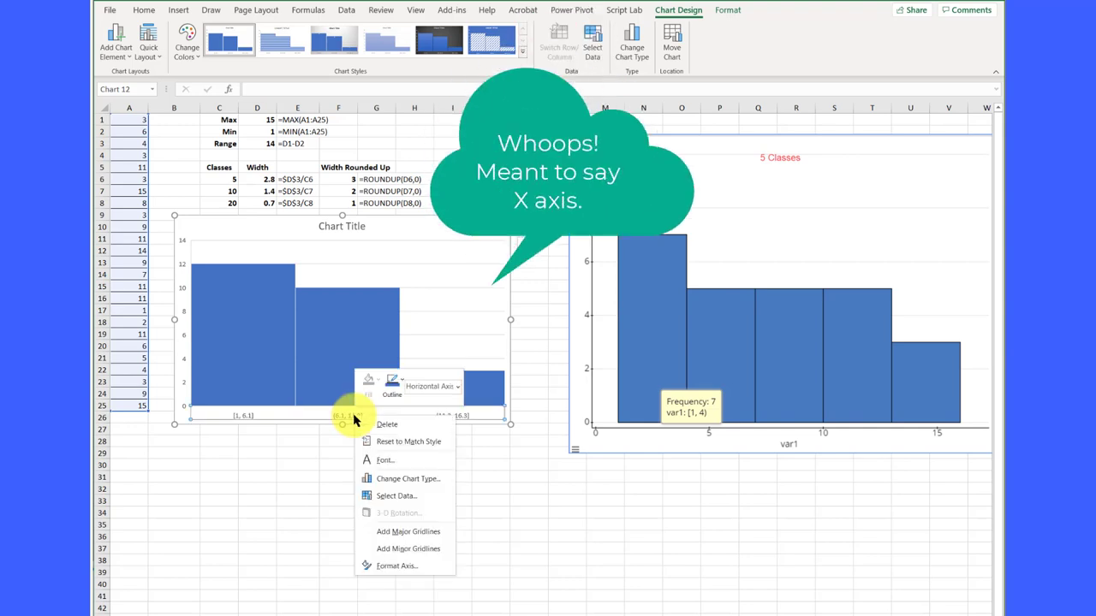
click(394, 566)
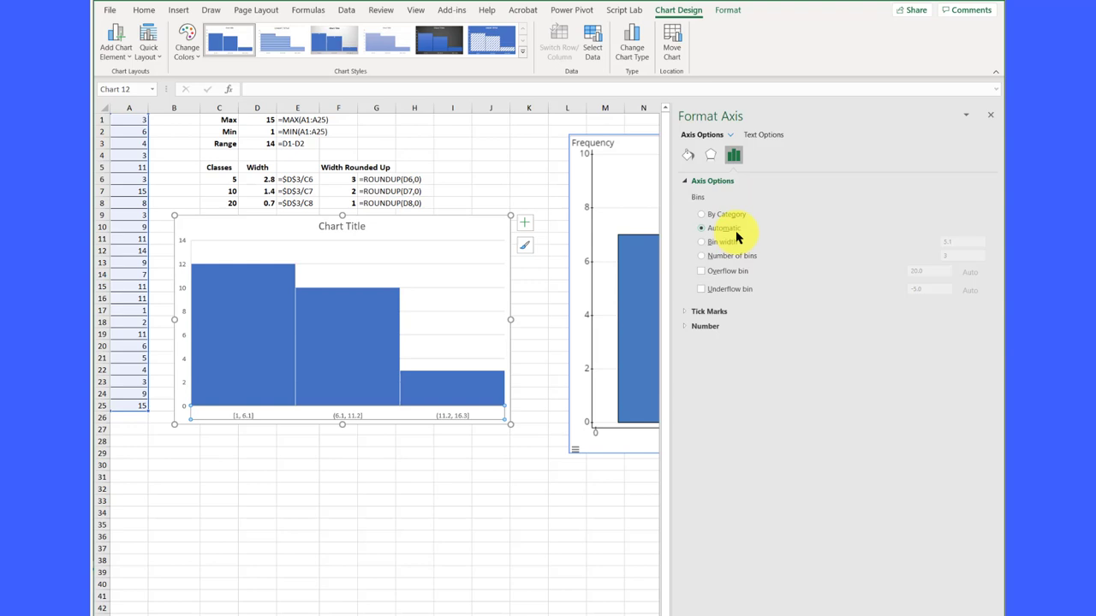
click(700, 257)
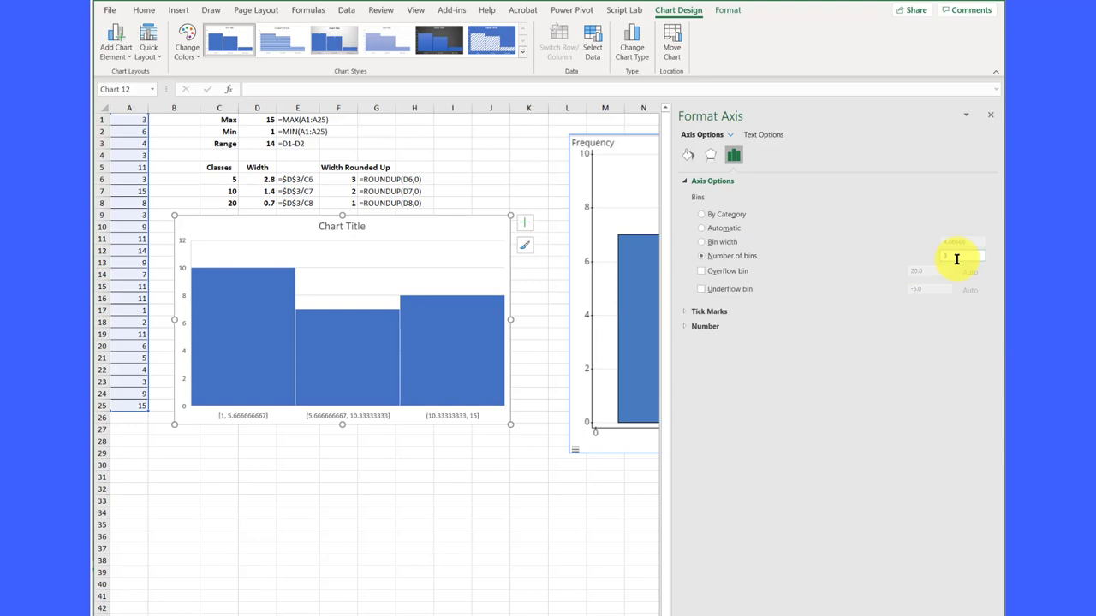
text(5)
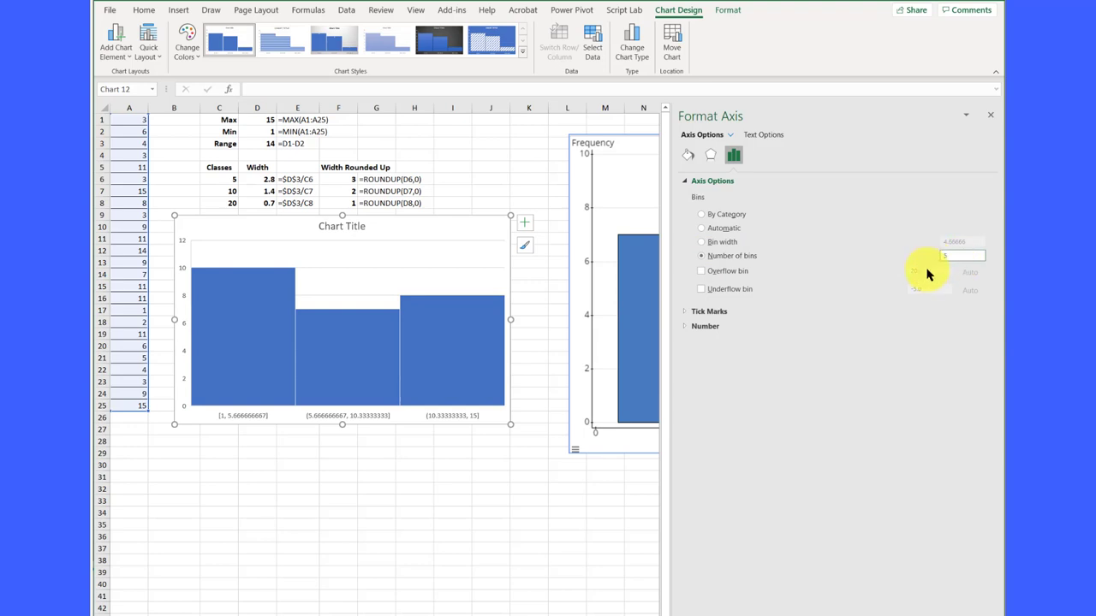
key(Return)
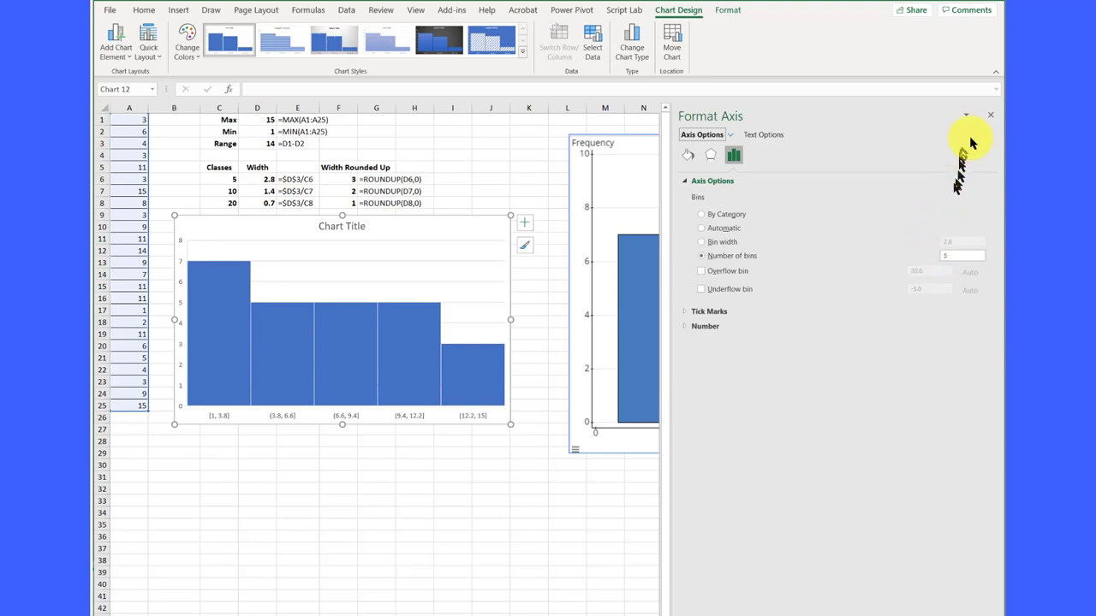
click(989, 115)
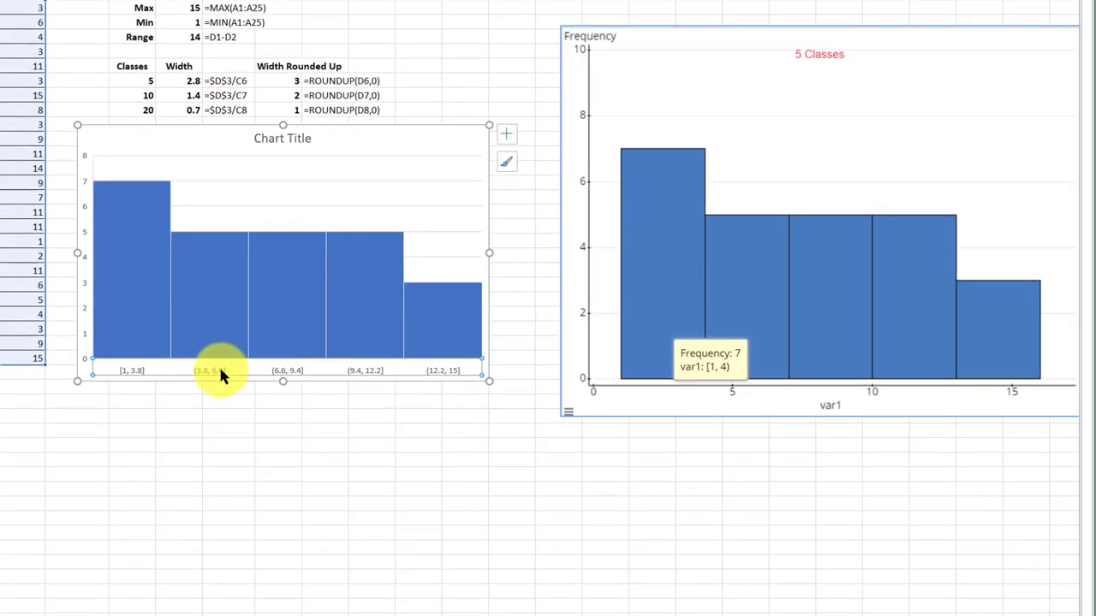
Change the histogram's horizontal axis to use a bin width of 3
right_click(218, 363)
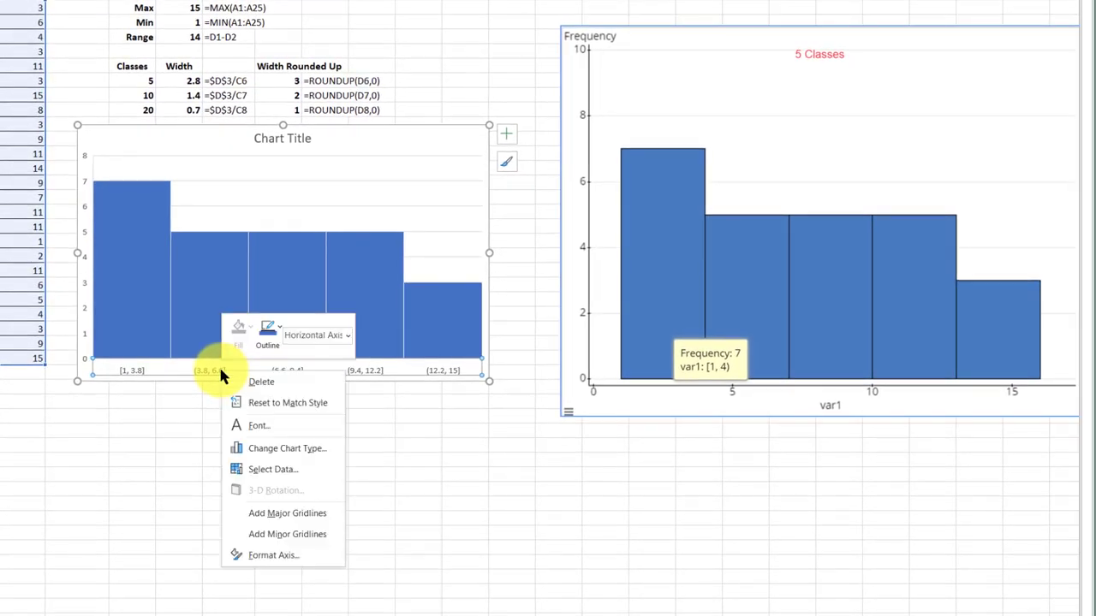
click(287, 554)
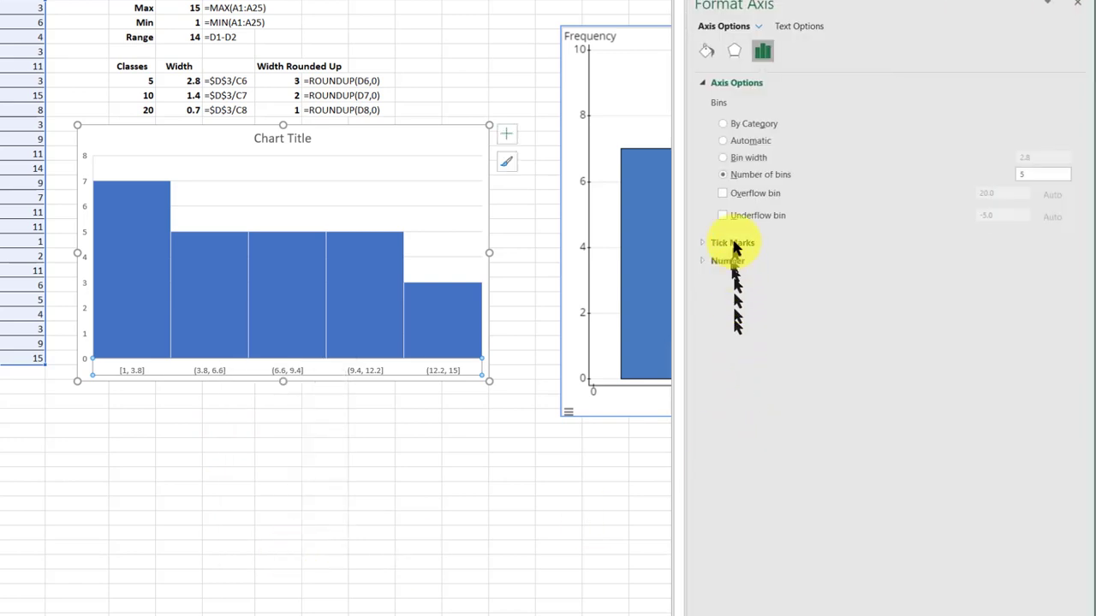
click(724, 160)
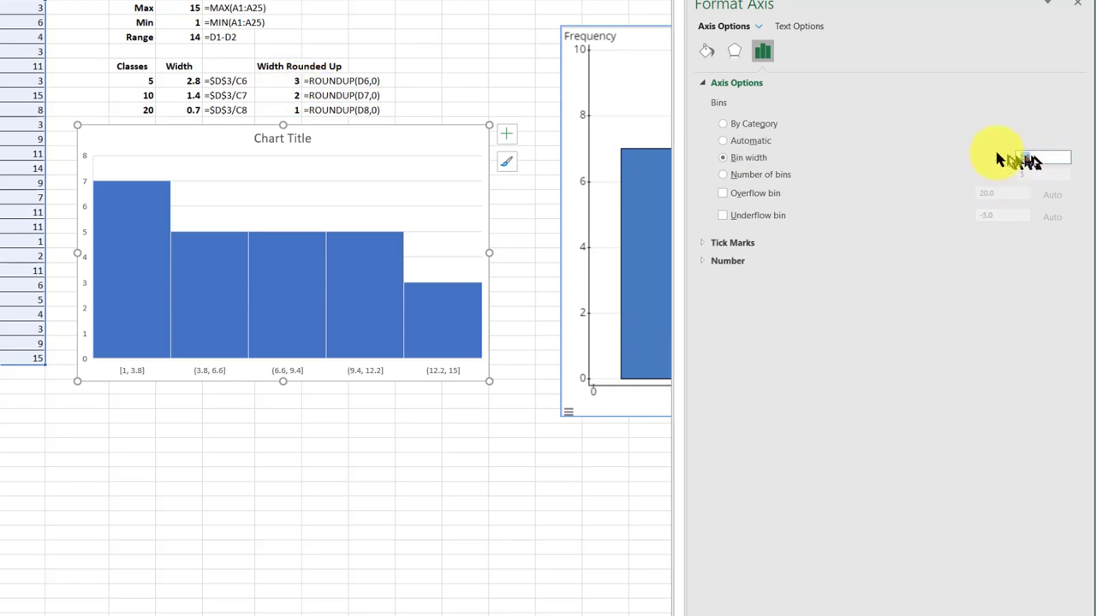
text(3)
key(Return)
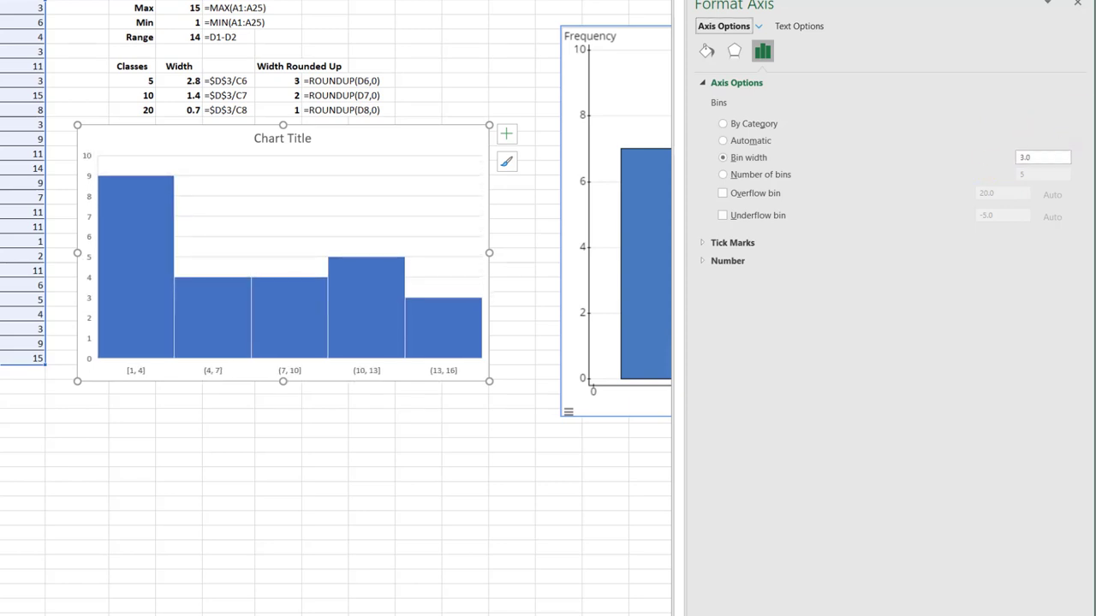
click(1078, 5)
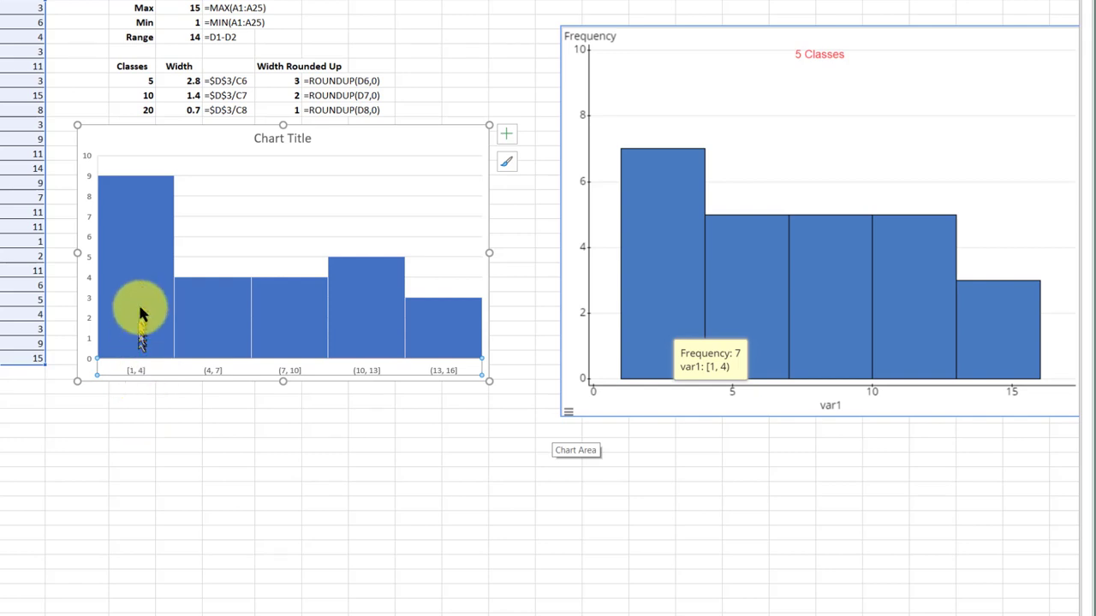
Set the bin width on the histogram's horizontal axis to 2.999 for the 5-class version
mouse_move(141, 274)
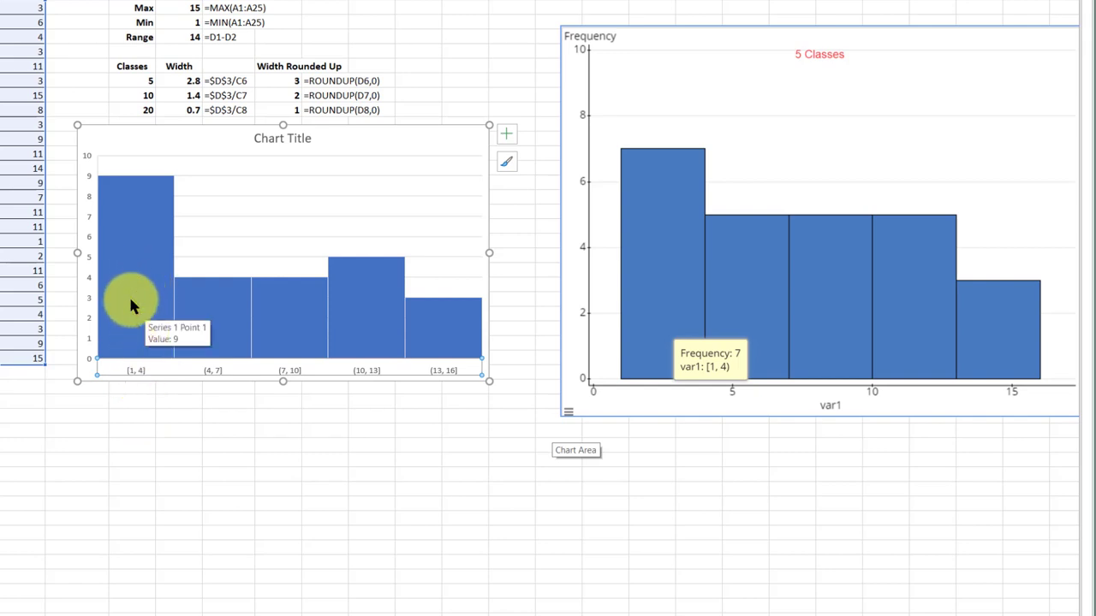
mouse_move(222, 324)
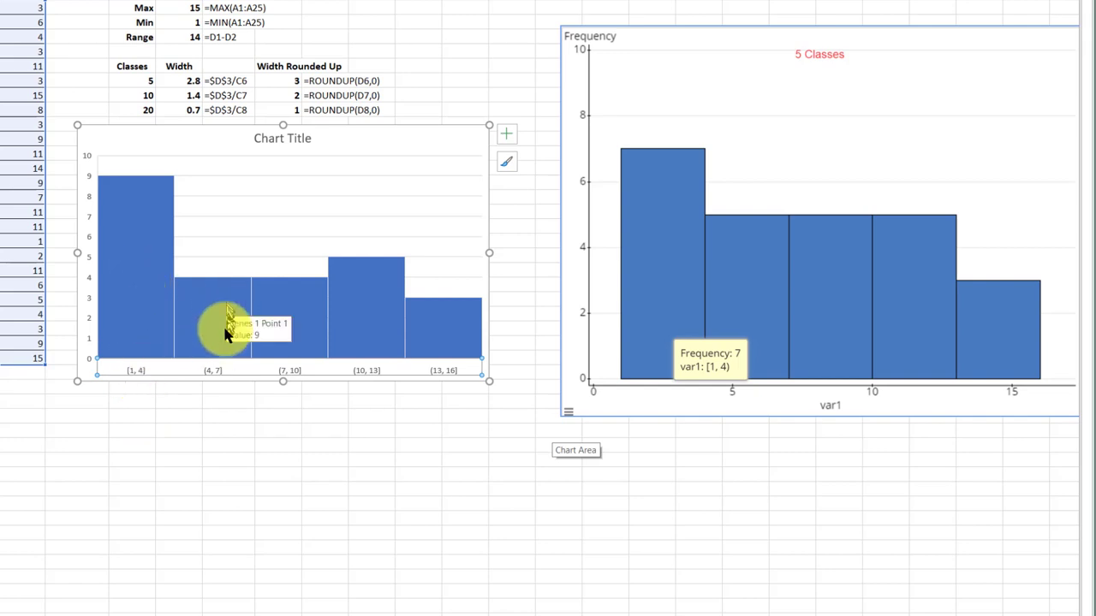
right_click(286, 376)
click(373, 555)
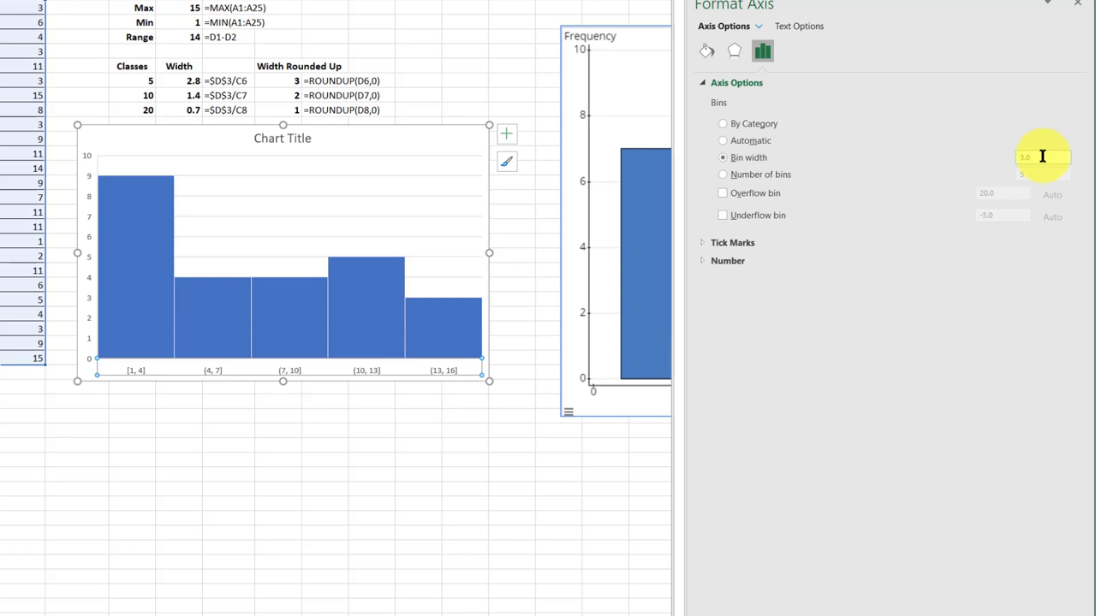
click(1042, 156)
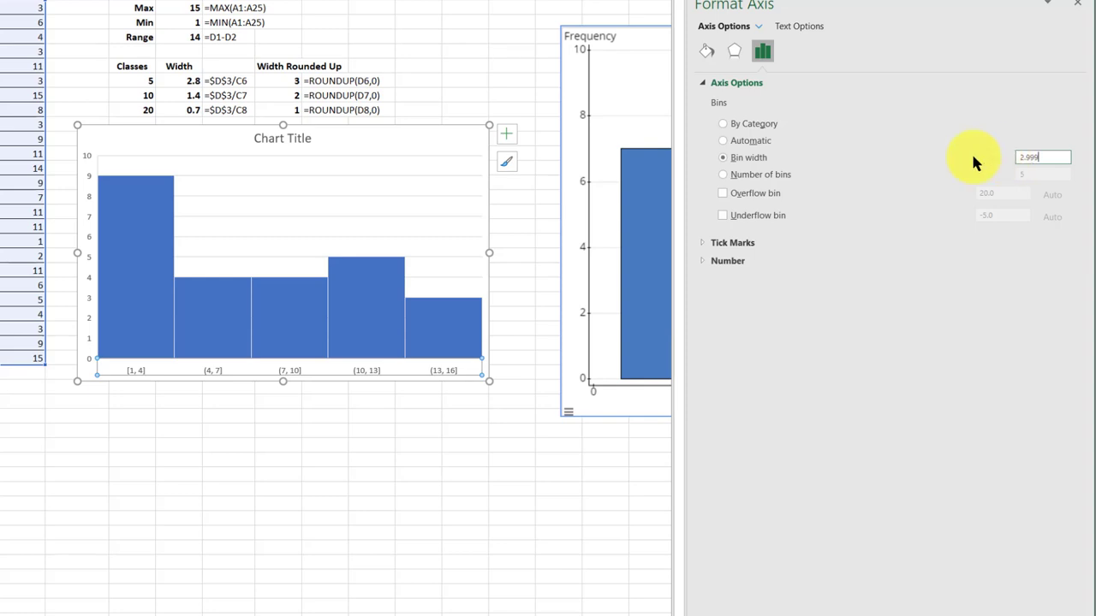
text(2.999)
key(Return)
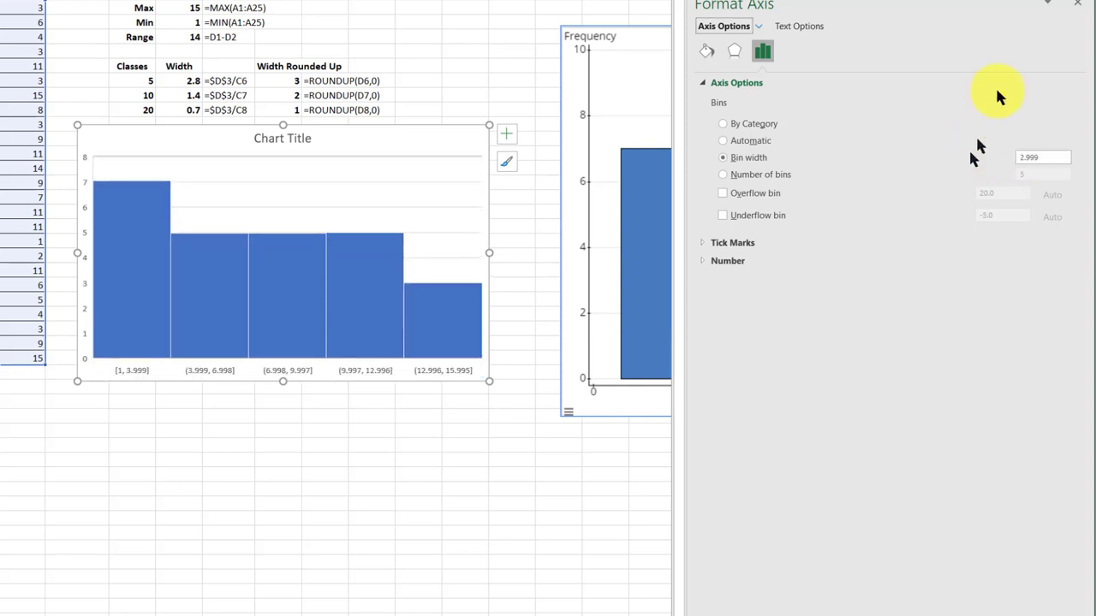
click(1078, 6)
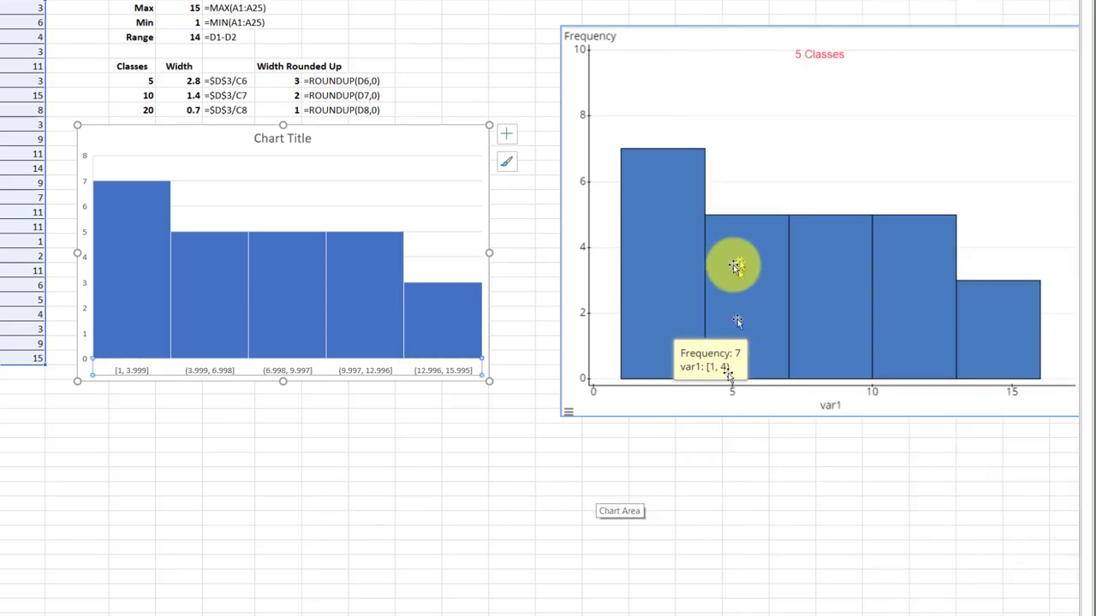
Add data labels to the histogram's bars
click(298, 261)
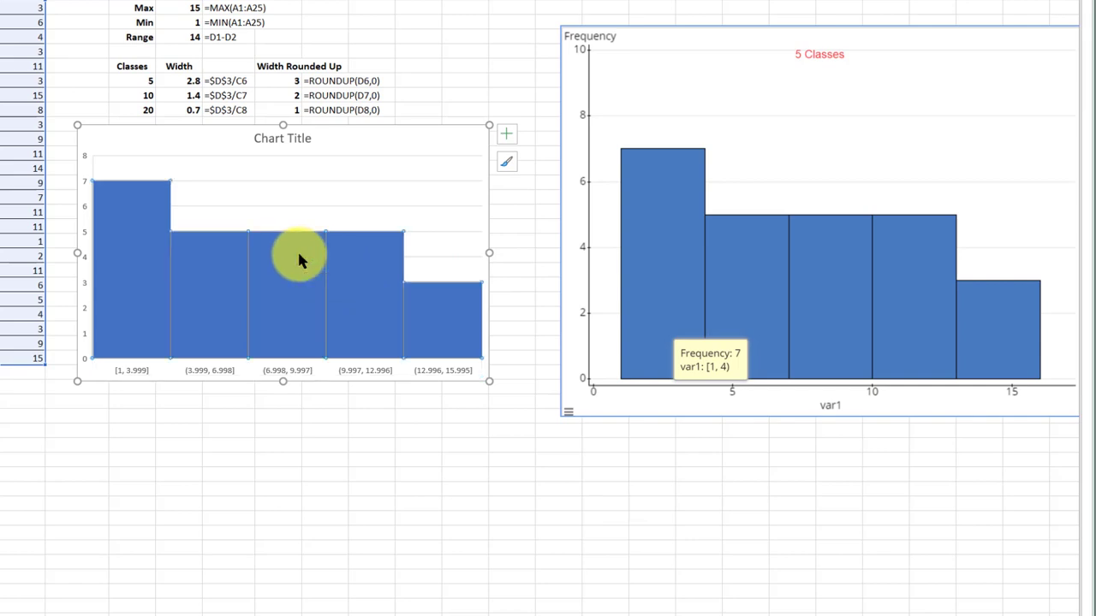
right_click(297, 261)
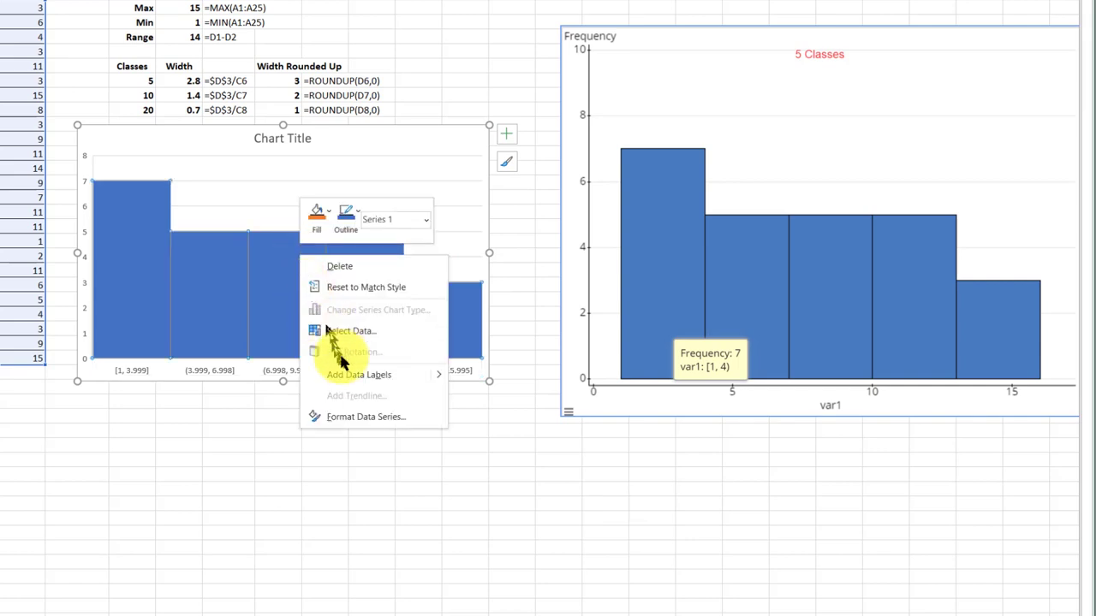
click(358, 373)
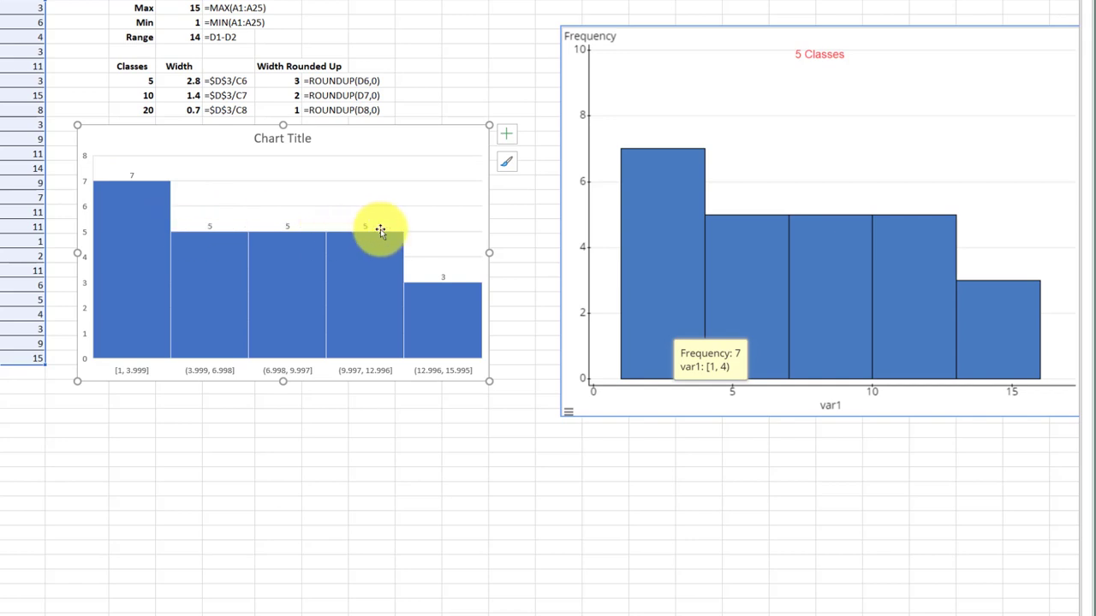
Set the bin width on the histogram's horizontal axis to 1.999 for the 10-class version
mouse_move(464, 316)
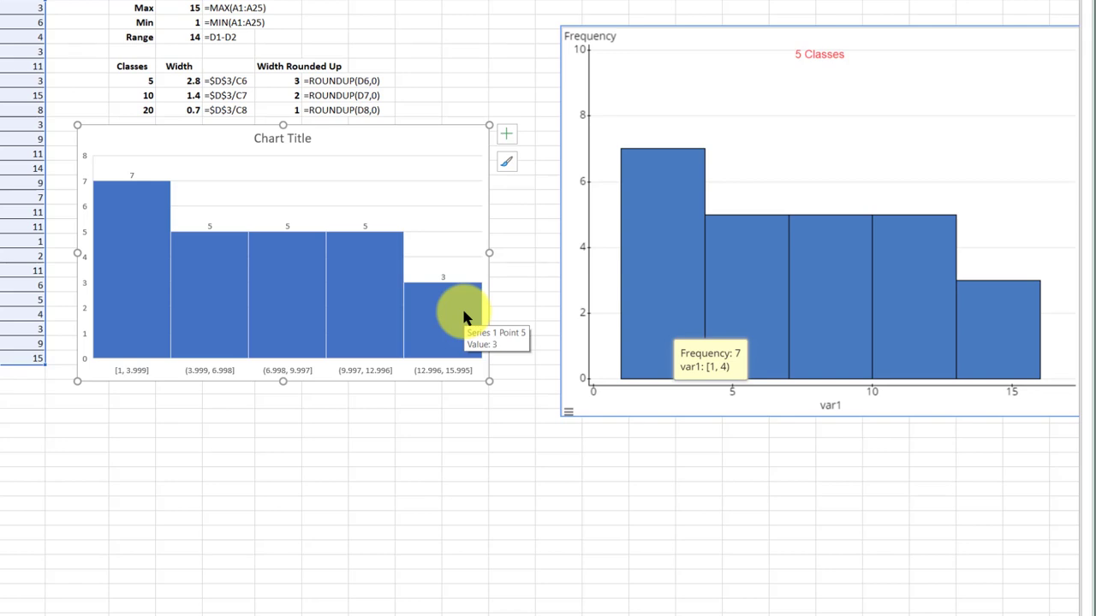
click(299, 369)
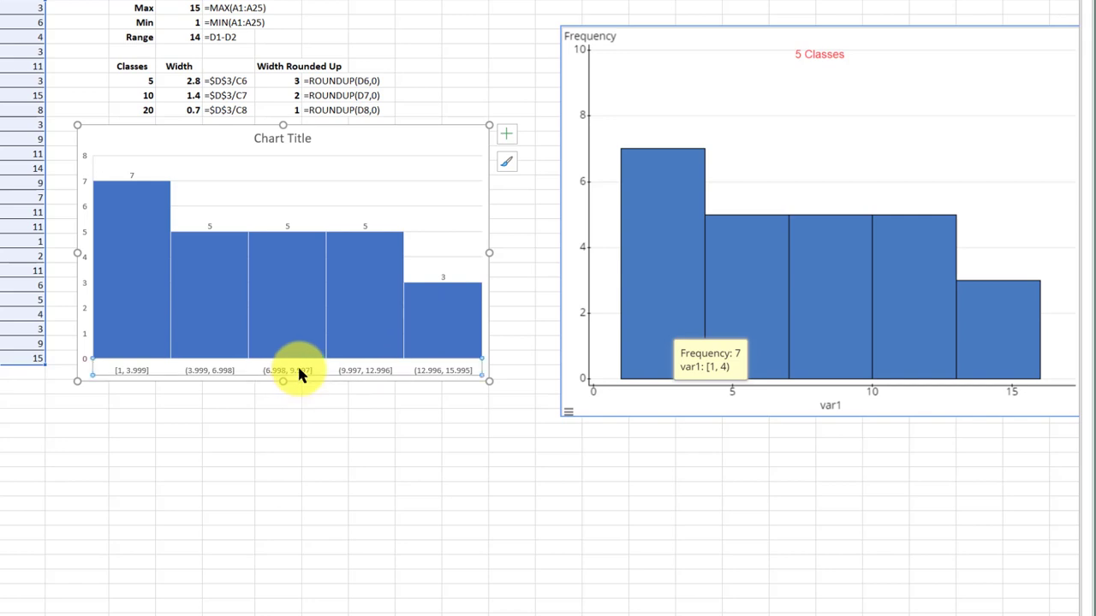
right_click(301, 374)
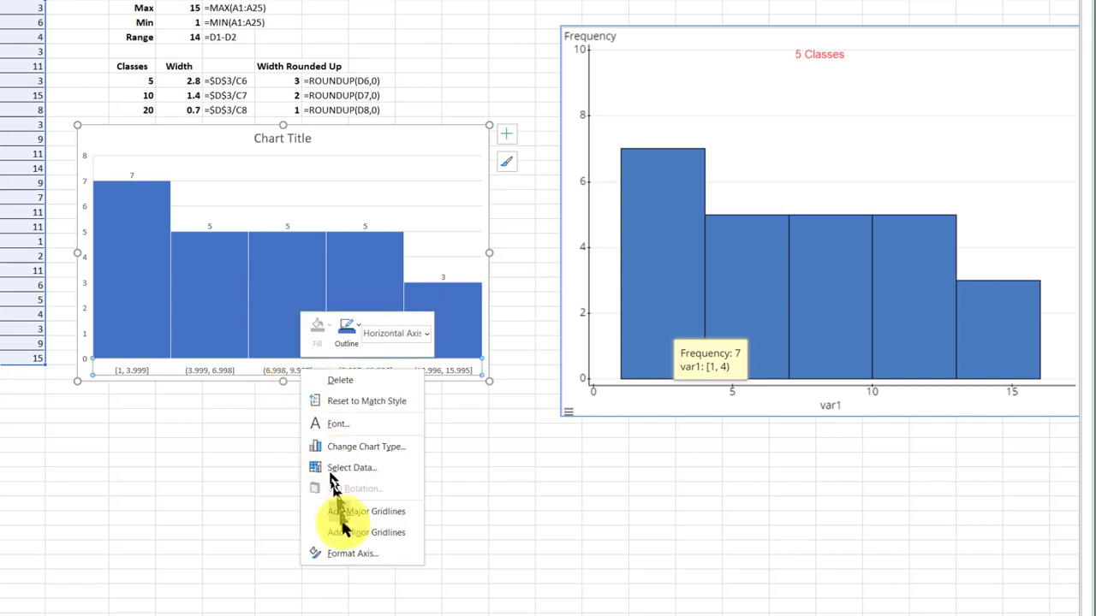
click(360, 554)
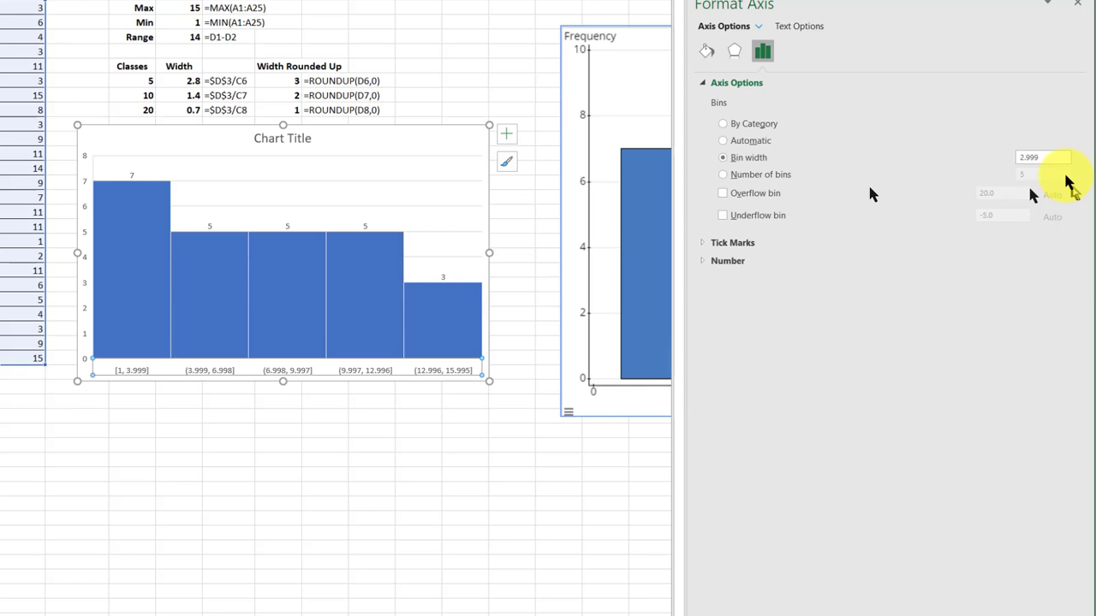
drag(1039, 162, 971, 167)
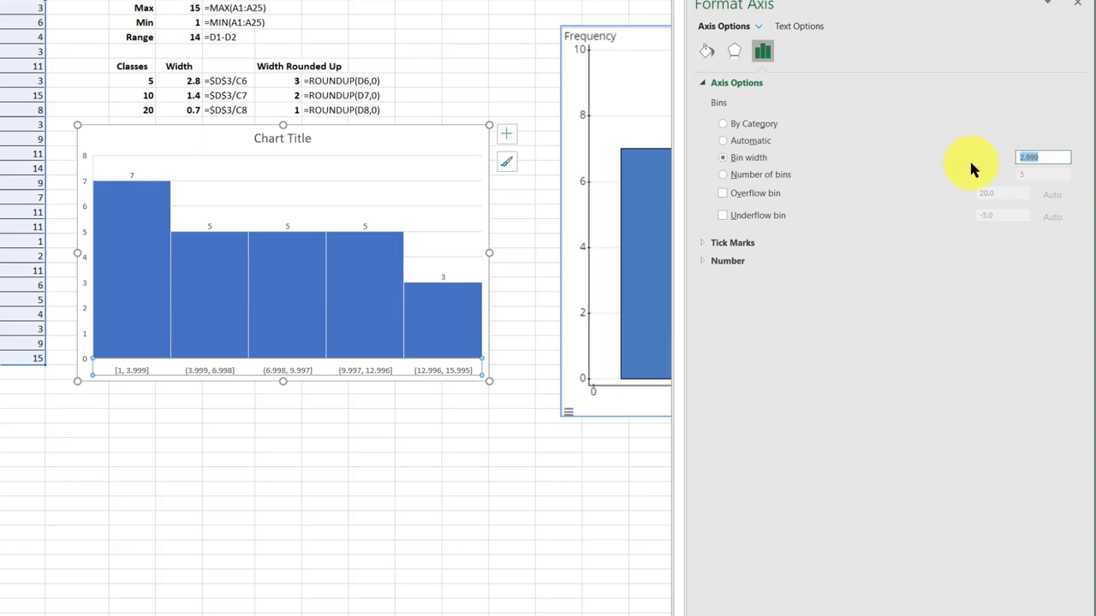
text(1.999)
click(959, 219)
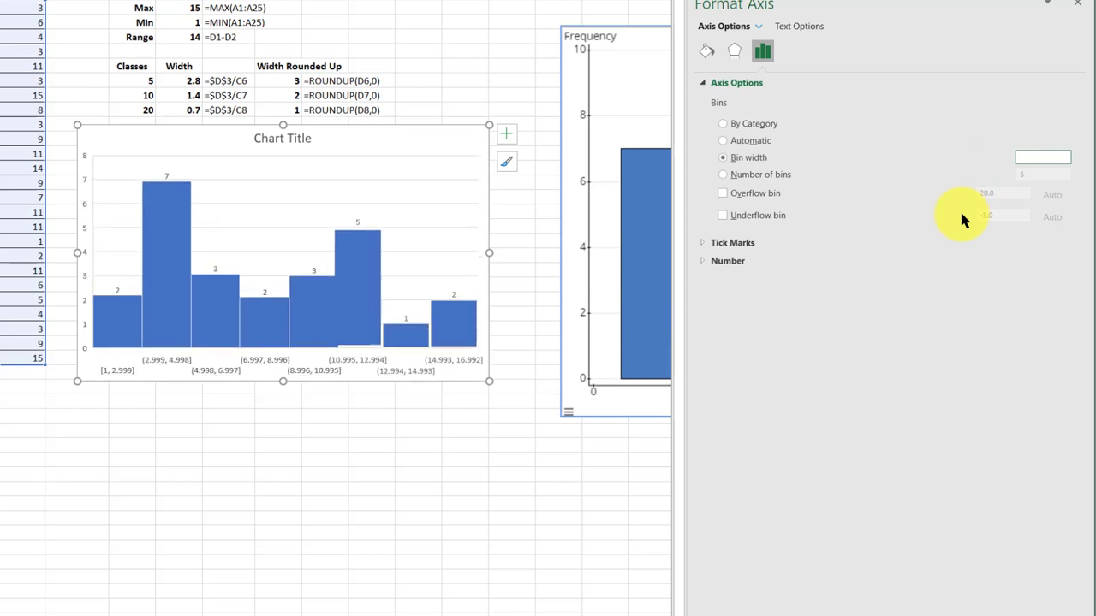
click(1081, 7)
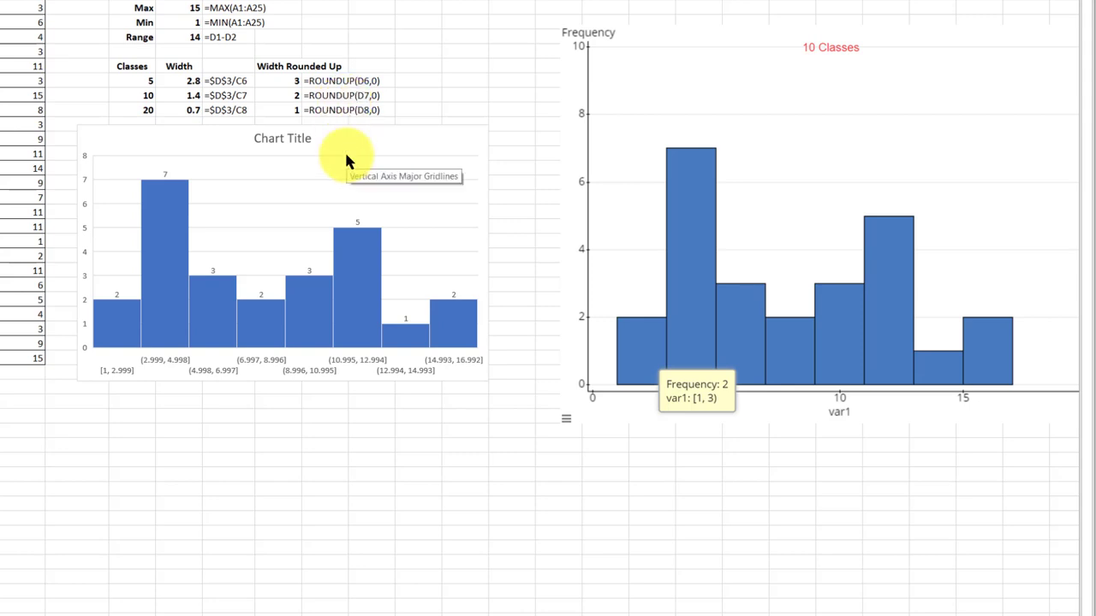
Set the horizontal axis bin width to 0.999 for 20 classes and format its labels as Number with 0 decimal places
right_click(302, 365)
click(368, 558)
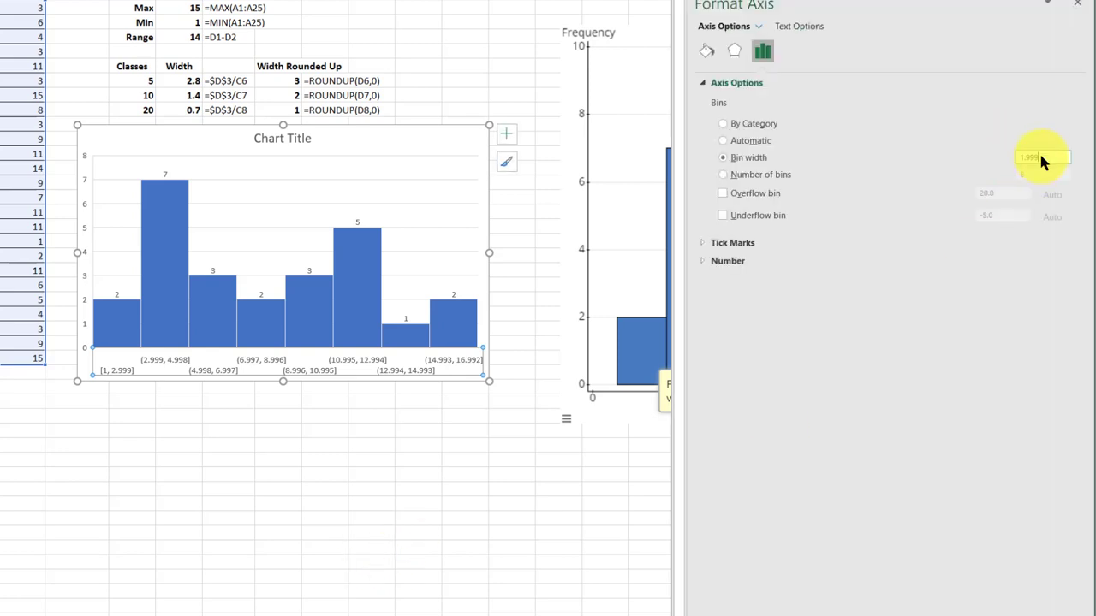
double_click(1038, 159)
key(Home)
key(Delete)
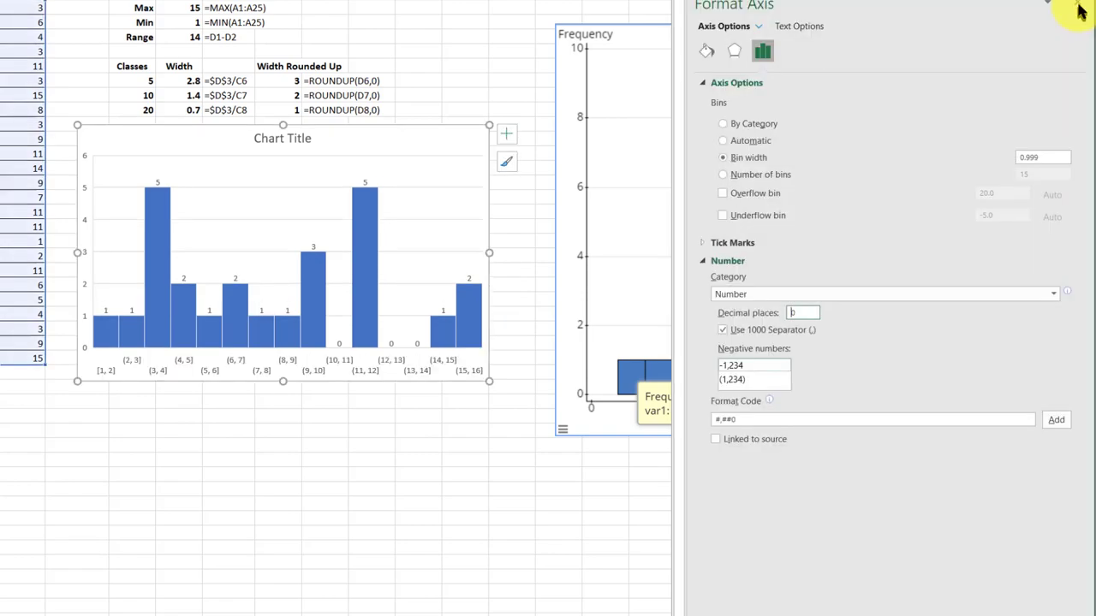
click(511, 488)
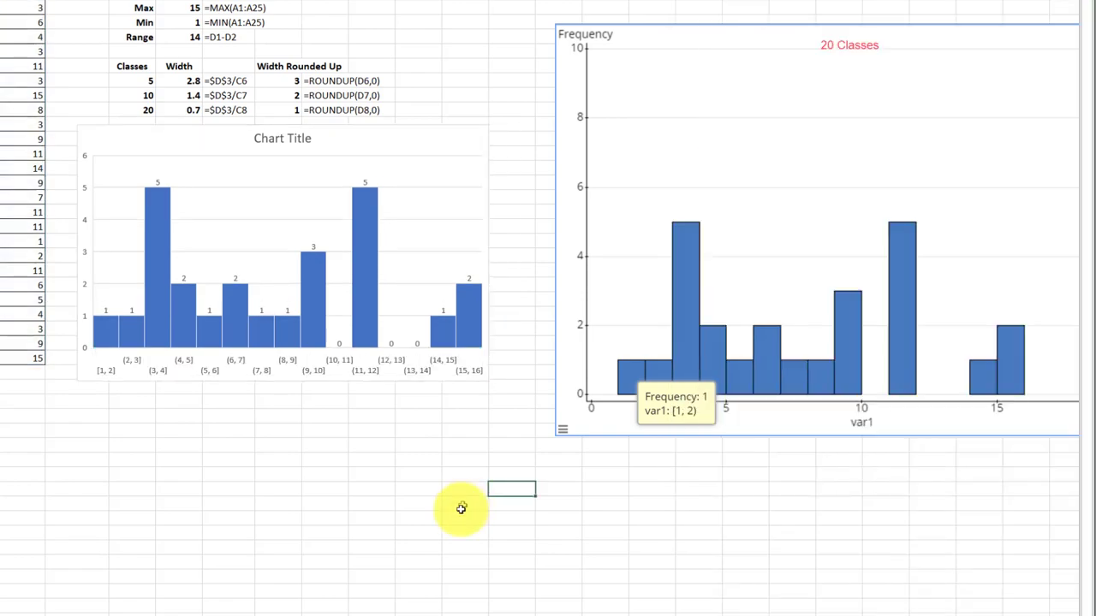